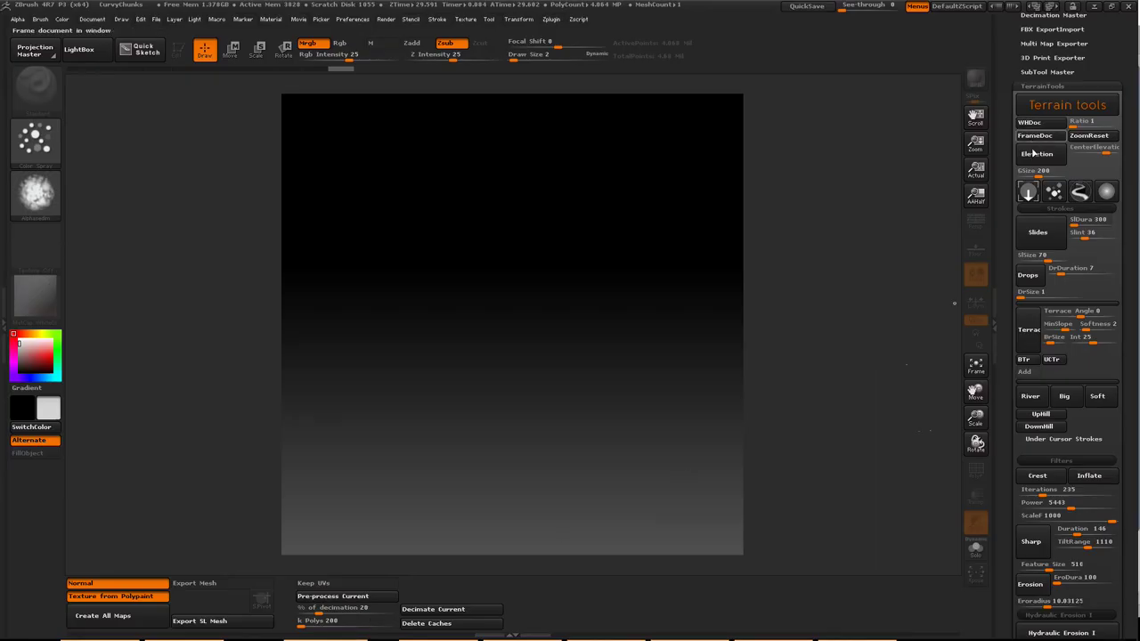
Generate the basic Elevation terrain as two blob-shaped island landmasses.
{"action": "left_click", "coordinate": [1047, 154]}
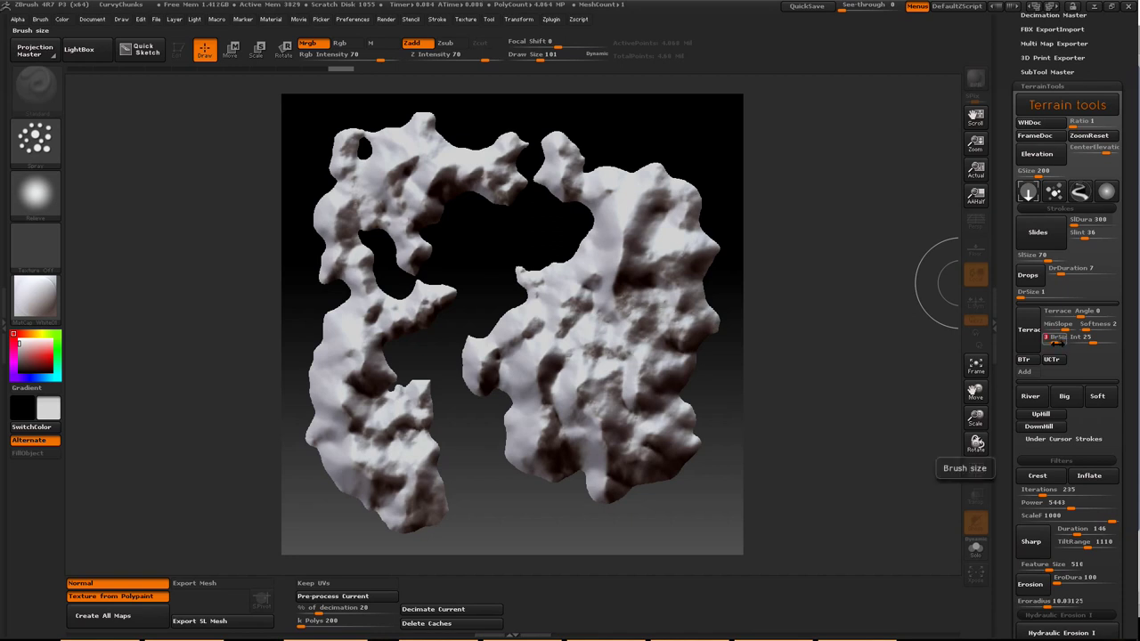
Paint Terrace contours, Big (UpHill) erosion and soil Slides strokes over both island lobes.
{"action": "left_click", "coordinate": [1029, 331]}
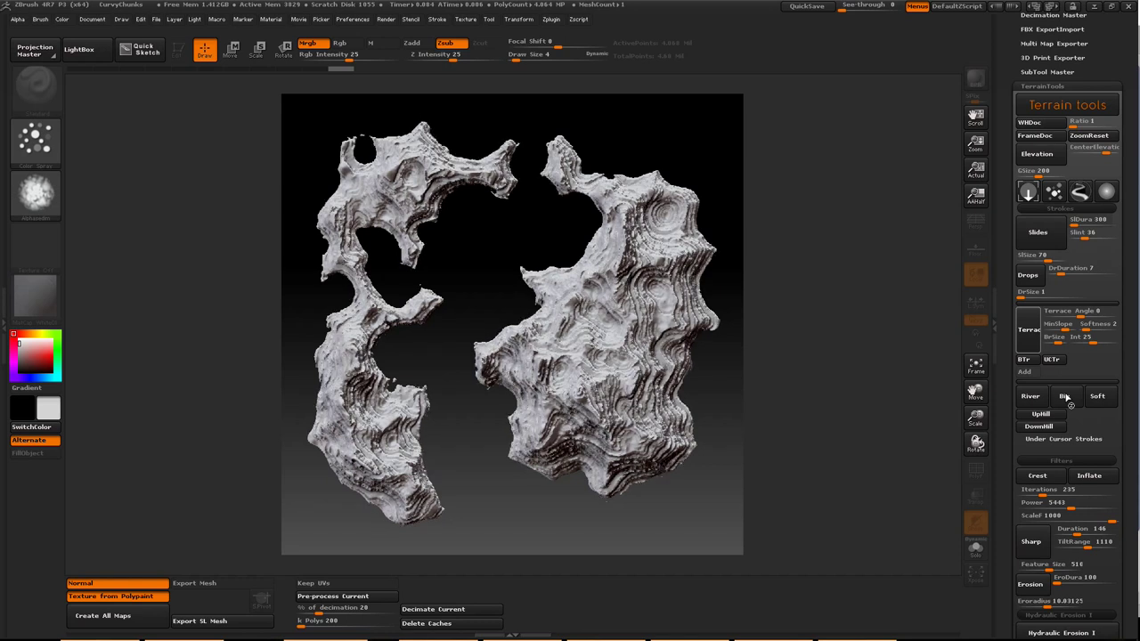
{"action": "left_click", "coordinate": [1065, 397]}
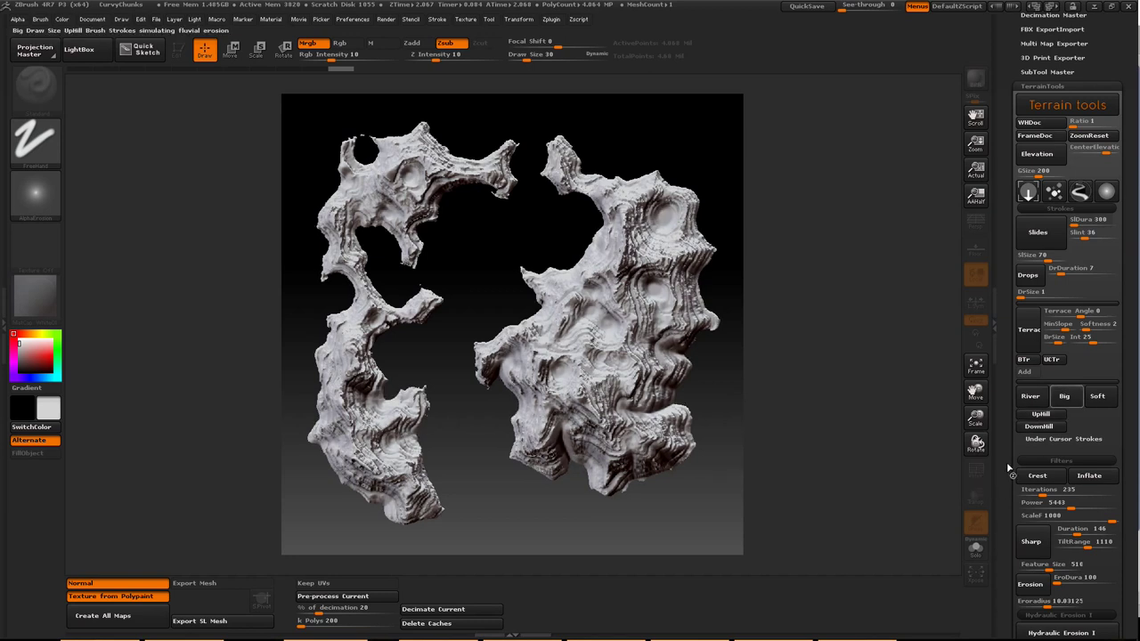
{"action": "left_click", "coordinate": [1037, 207]}
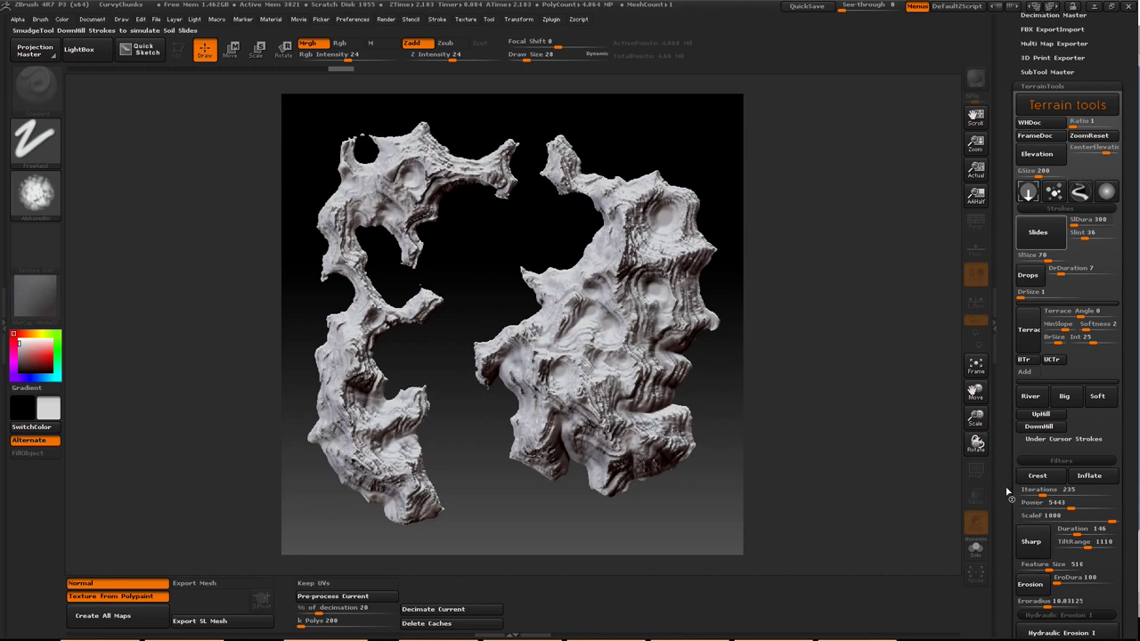
Run Hydraulic Erosion I over the heightmap and load the Terrace slope brush.
{"action": "scroll", "coordinate": [1006, 446], "scroll_direction": "down", "scroll_amount": 3}
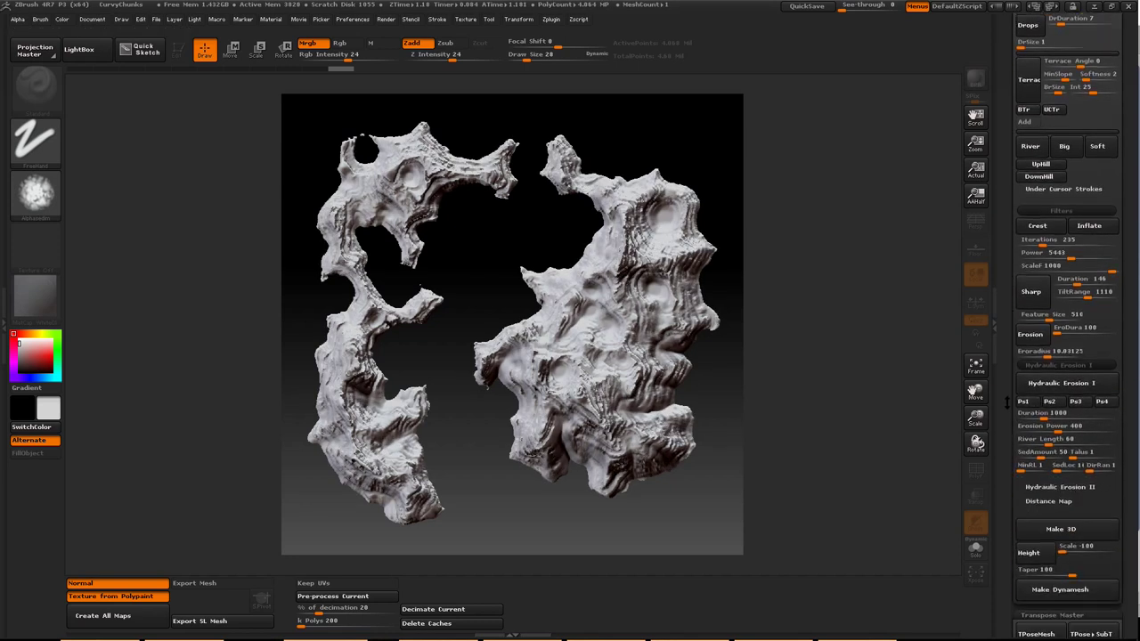
{"action": "scroll", "coordinate": [1018, 363], "scroll_direction": "down", "scroll_amount": 3}
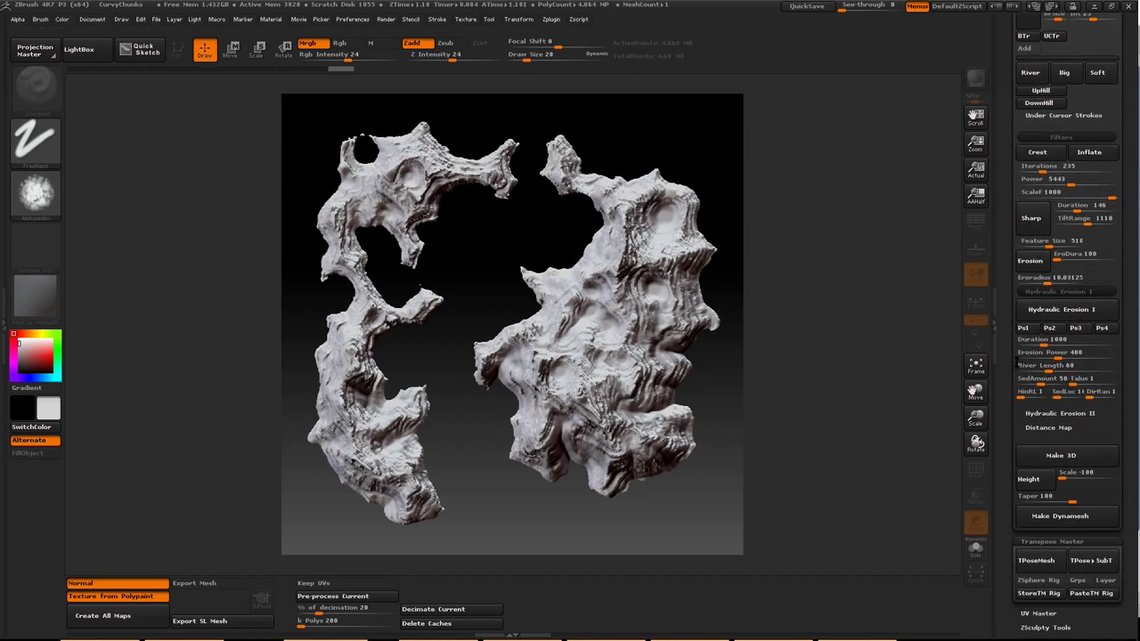
{"action": "left_click", "coordinate": [1033, 311]}
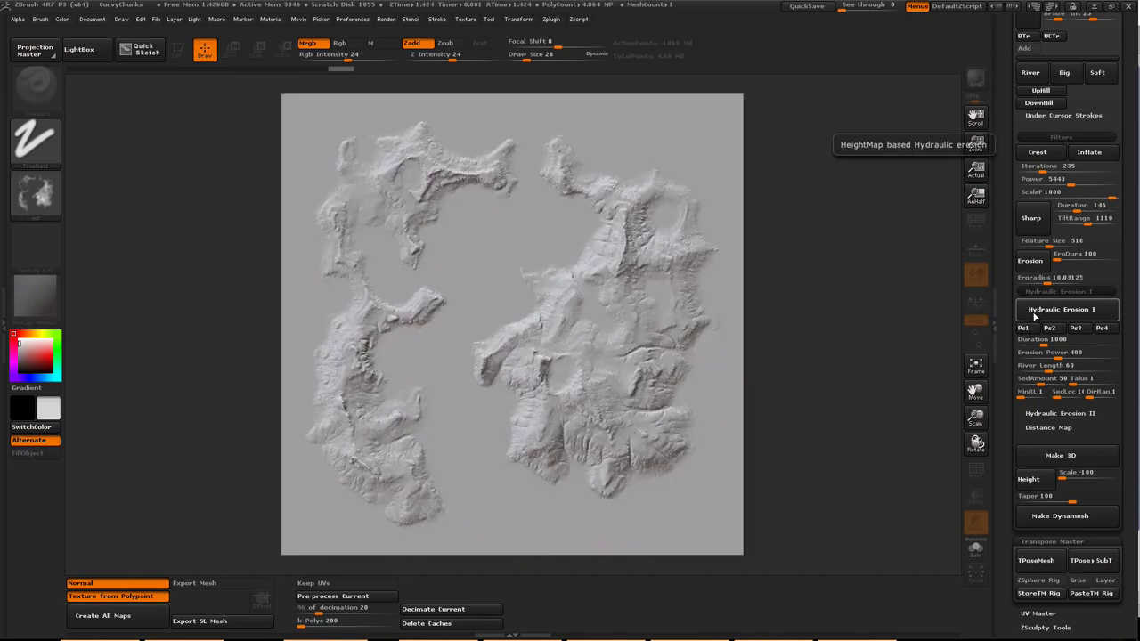
{"action": "scroll", "coordinate": [1024, 329], "scroll_direction": "up", "scroll_amount": 6}
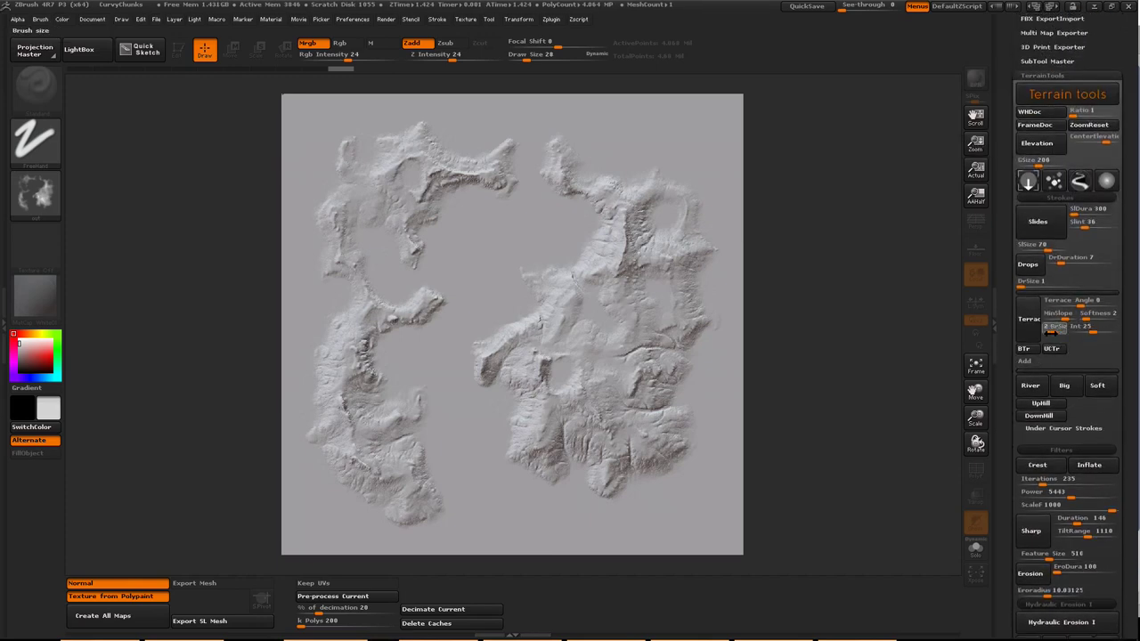
{"action": "left_click", "coordinate": [1034, 334]}
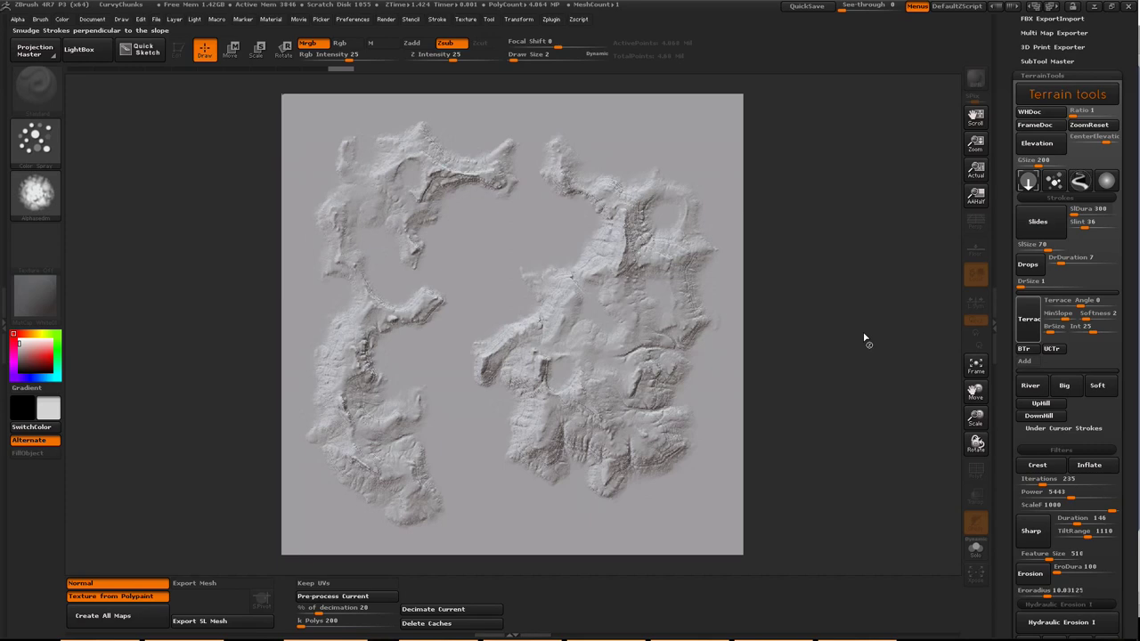
Grab the canvas depth as an alpha with GrabDoc and export it over zterrainoutput.PSD.
{"action": "left_click", "coordinate": [52, 210]}
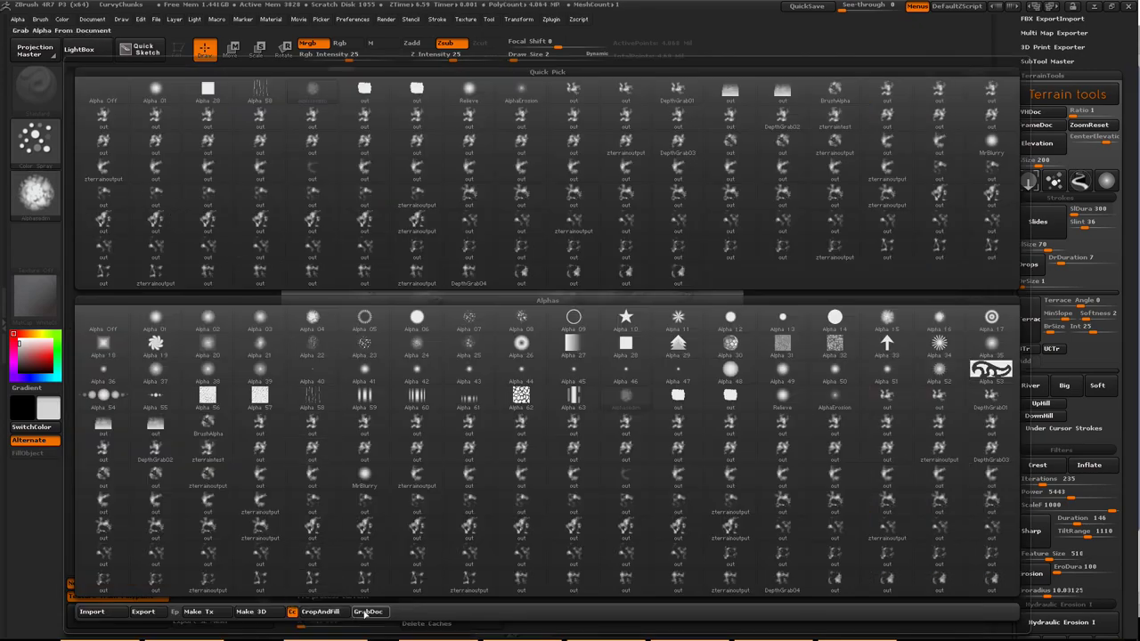
{"action": "left_click", "coordinate": [365, 613]}
{"action": "left_click", "coordinate": [36, 213]}
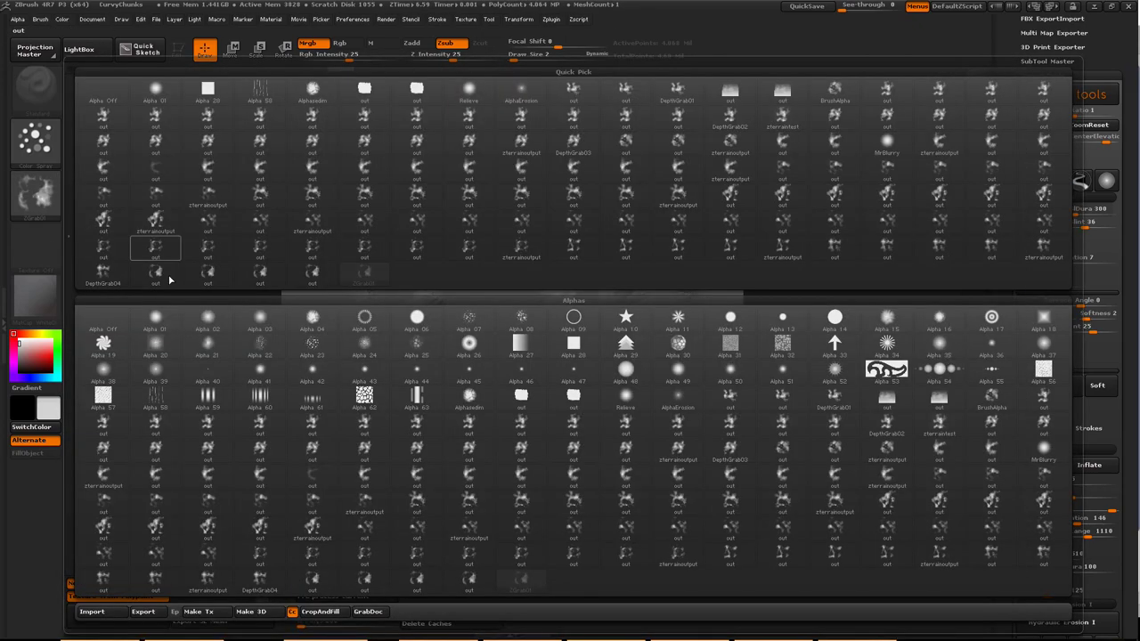
{"action": "left_click", "coordinate": [142, 612]}
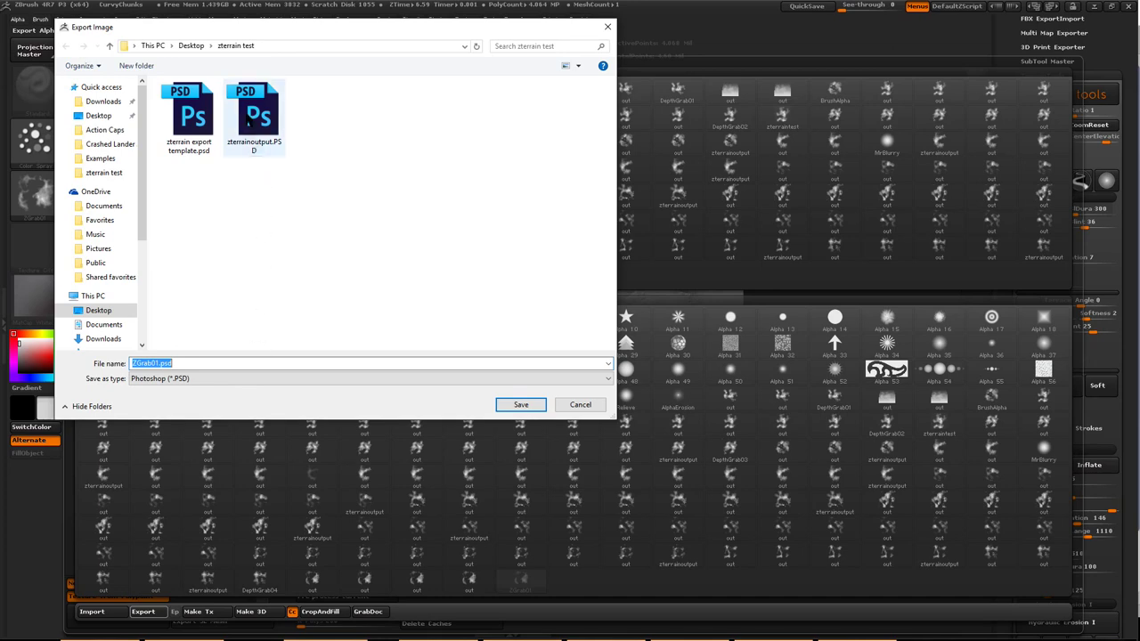
{"action": "double_click", "coordinate": [254, 116]}
{"action": "left_click", "coordinate": [603, 317]}
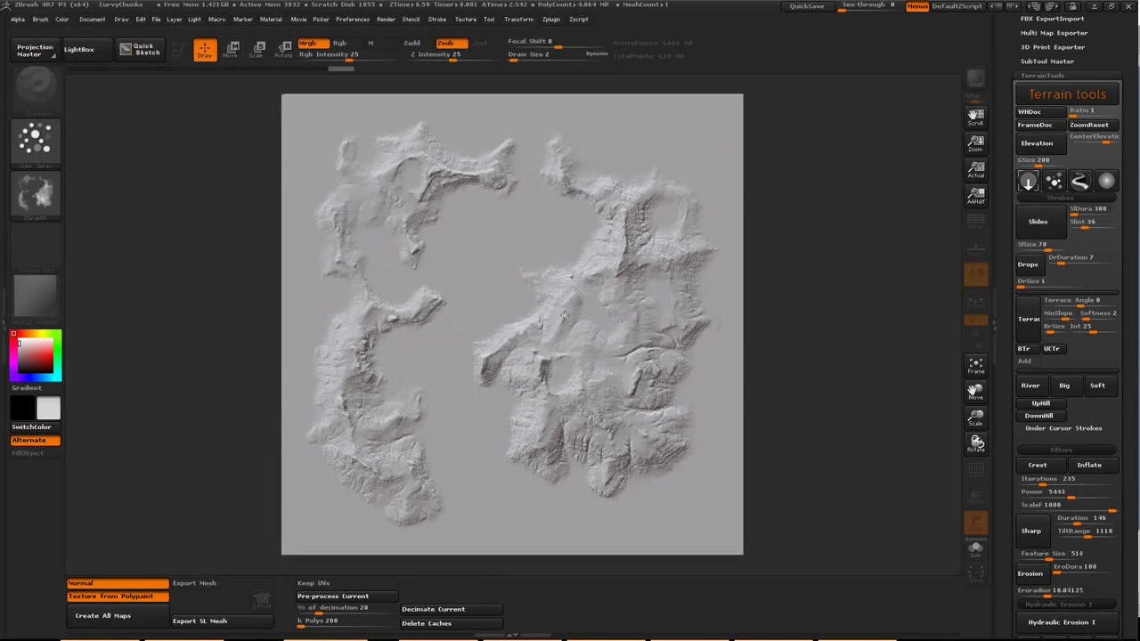
{"action": "key", "text": "alt+Tab"}
{"action": "key", "text": "alt+Tab"}
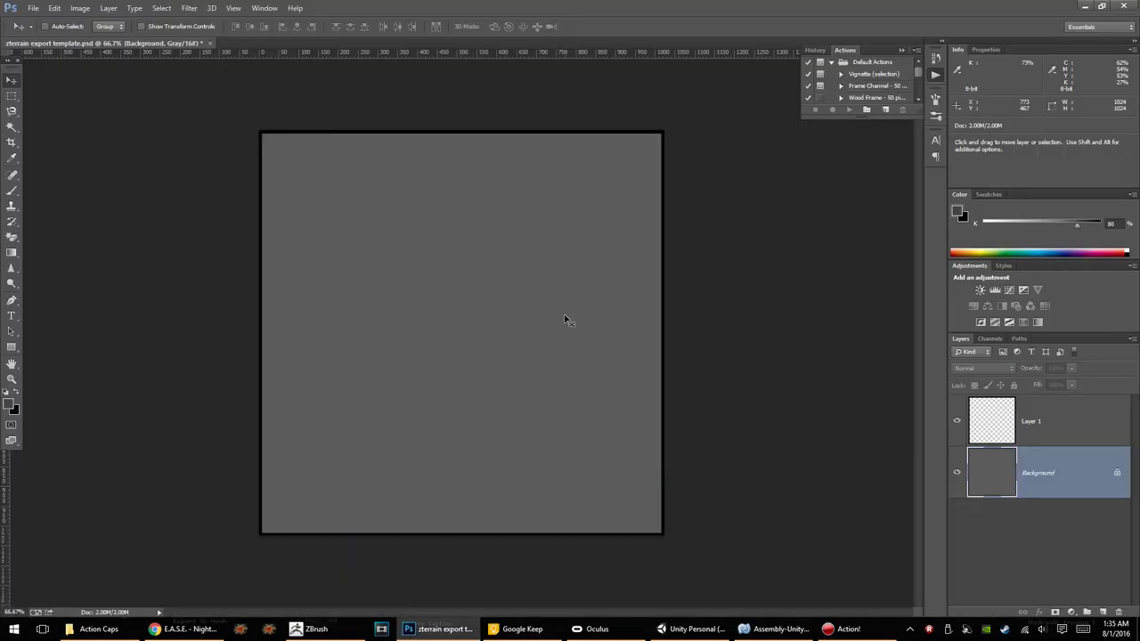
Paste the zterrainoutput.PSD heightmap into the template and merge all layers into one.
{"action": "key", "text": "ctrl+o"}
{"action": "double_click", "coordinate": [212, 116]}
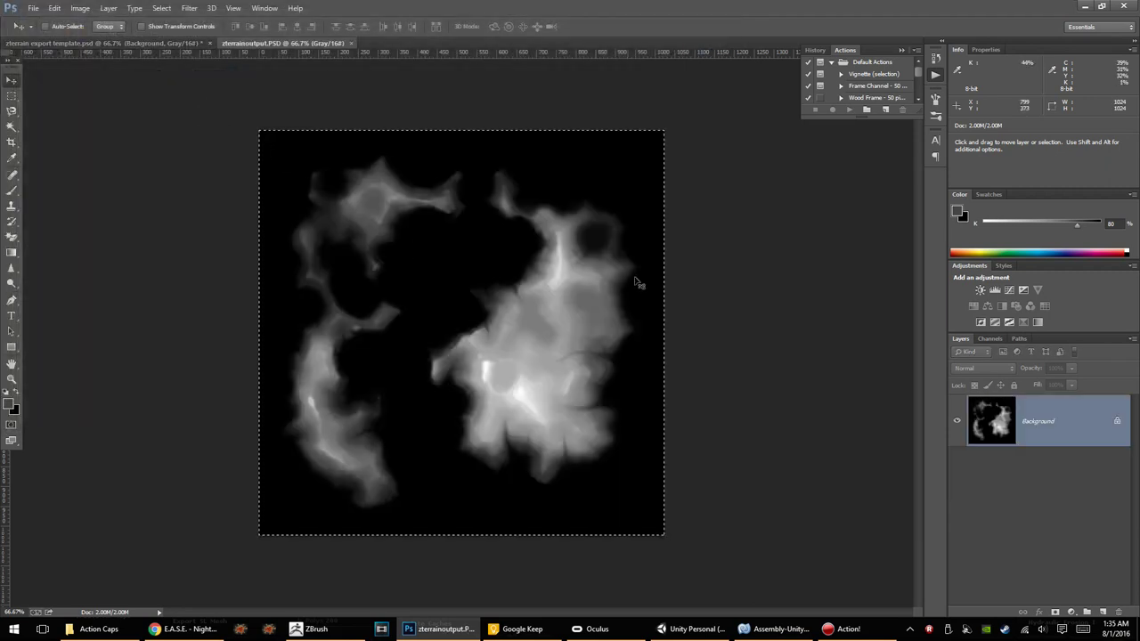
{"action": "key", "text": "ctrl+w"}
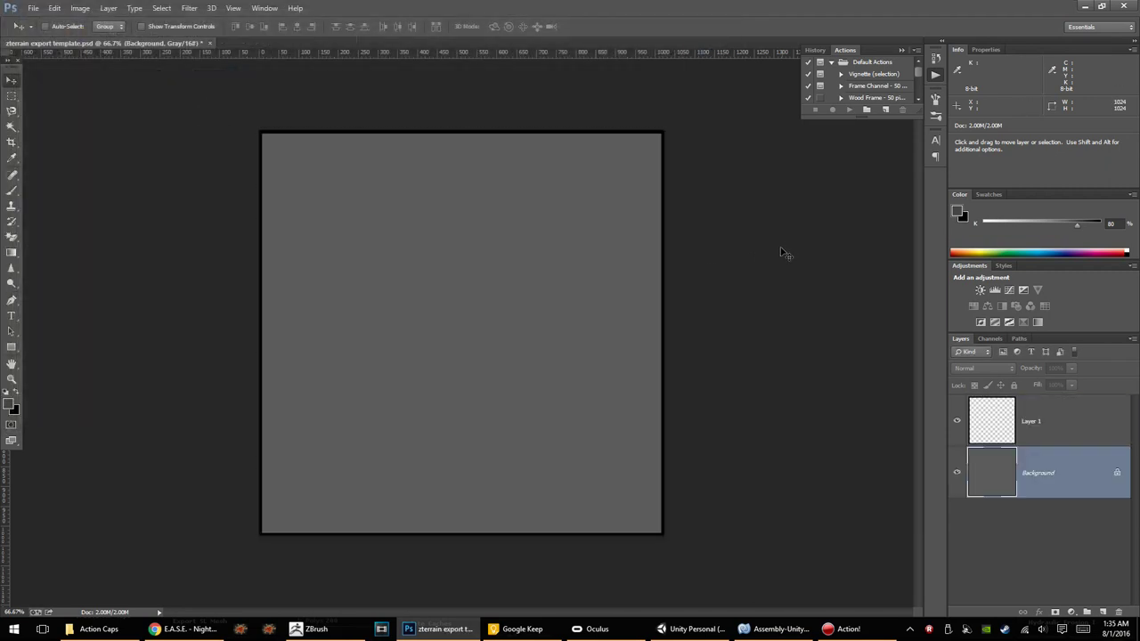
{"action": "key", "text": "ctrl+v"}
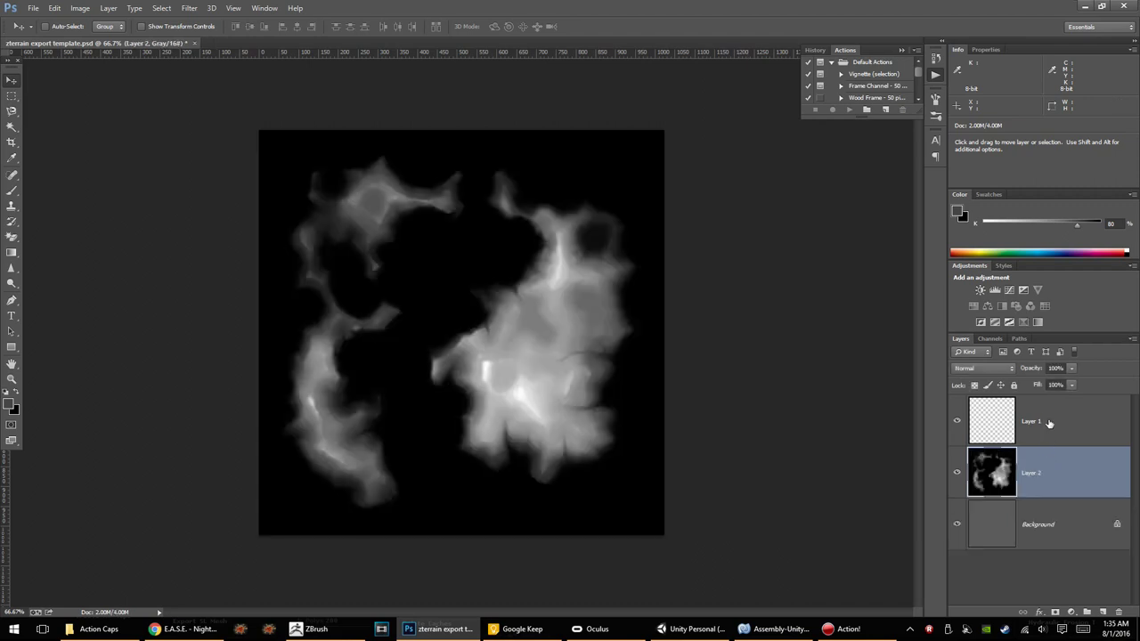
{"action": "left_click", "coordinate": [1049, 425]}
{"action": "left_click", "coordinate": [1056, 523], "text": "shift"}
{"action": "right_click", "coordinate": [1049, 485]}
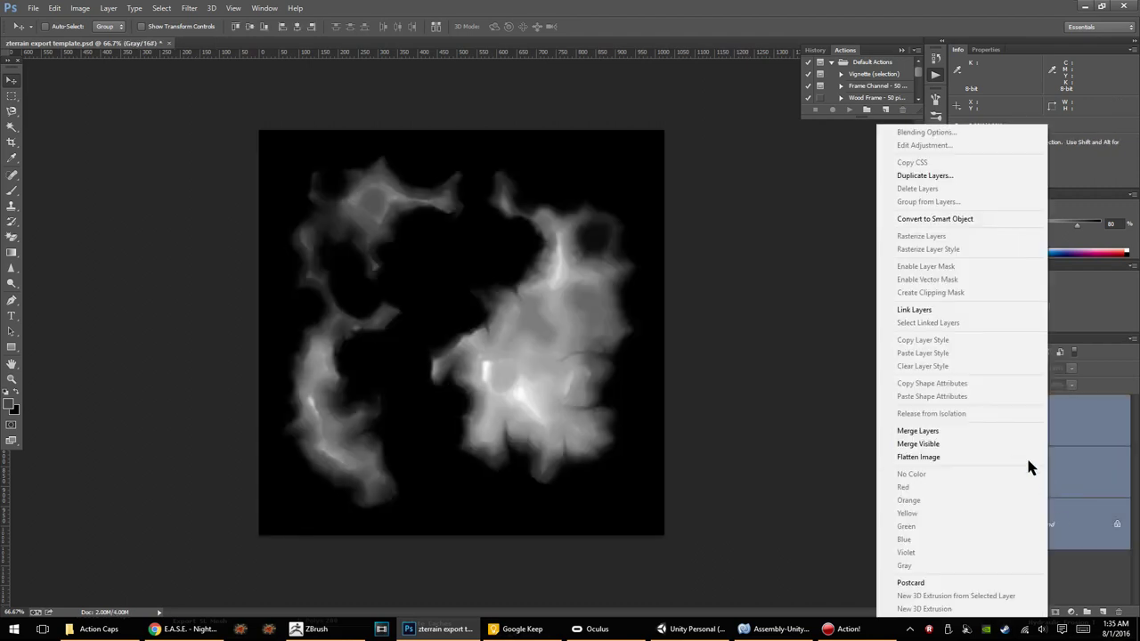
{"action": "left_click", "coordinate": [966, 431]}
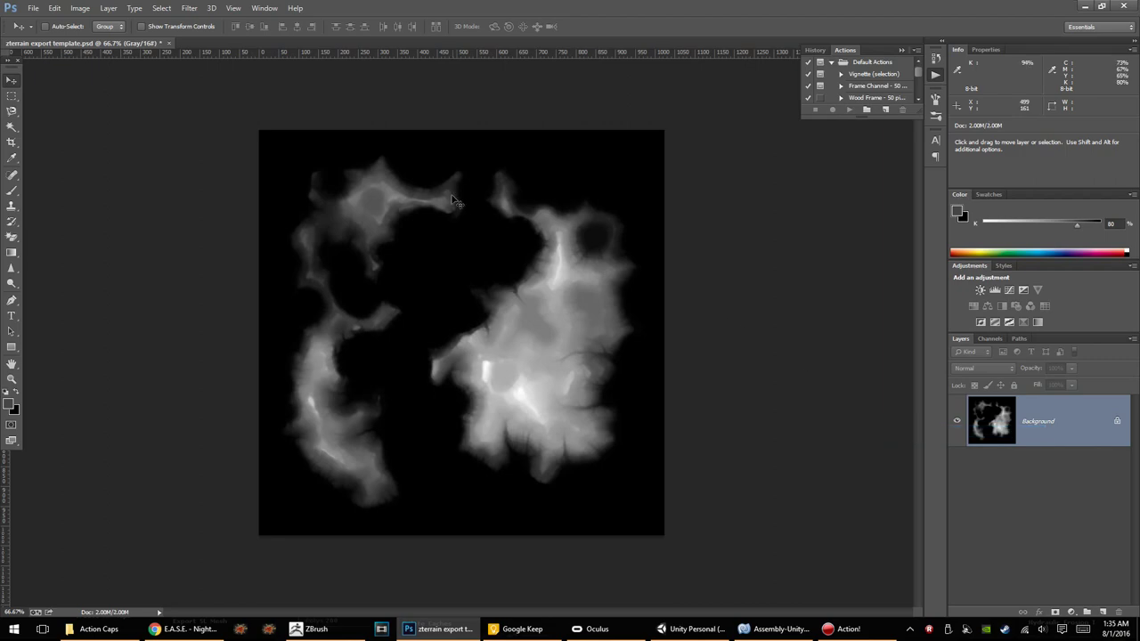
Save the merged image in Photoshop Raw format, replacing zterrainquicky.raw.
{"action": "key", "text": "ctrl+shift+s"}
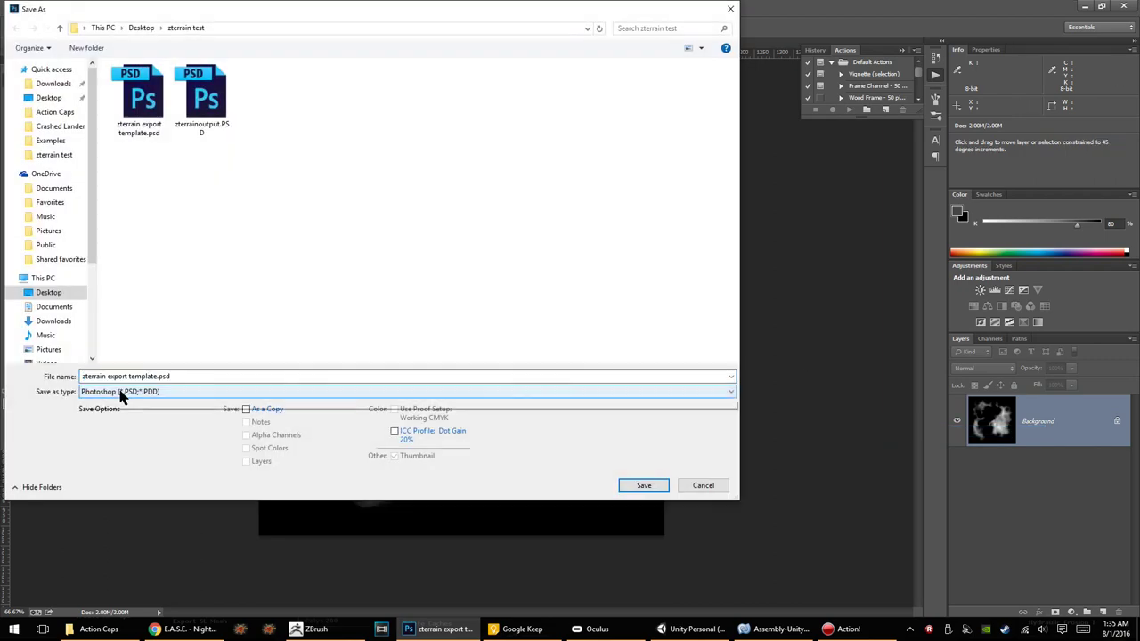
{"action": "left_click", "coordinate": [119, 393]}
{"action": "left_click", "coordinate": [119, 475]}
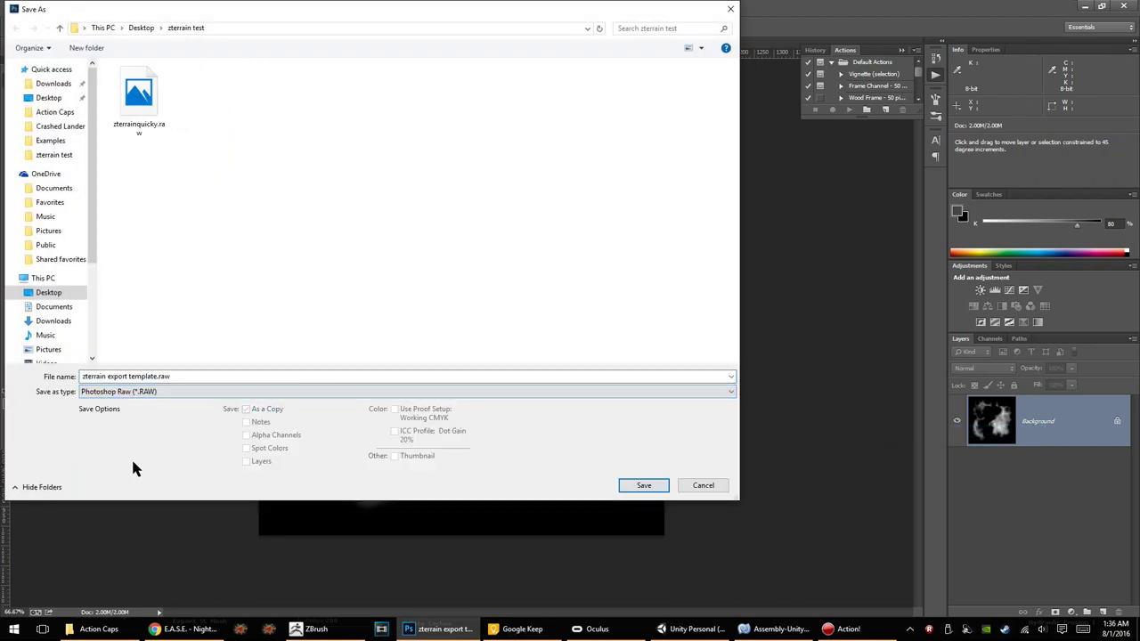
{"action": "double_click", "coordinate": [142, 115]}
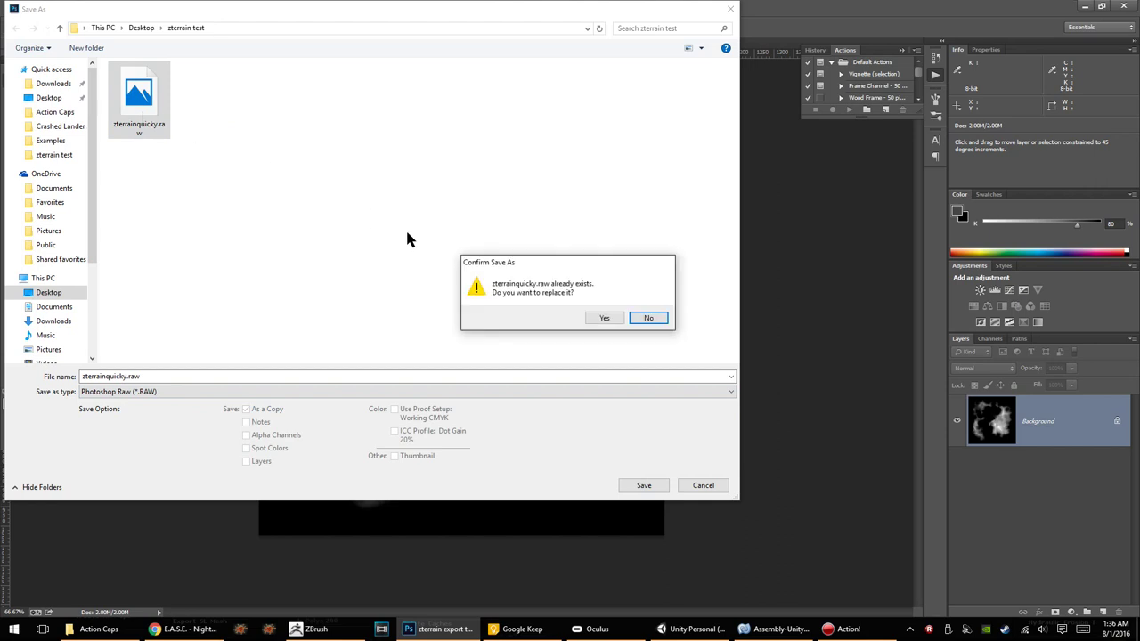
{"action": "left_click", "coordinate": [603, 320]}
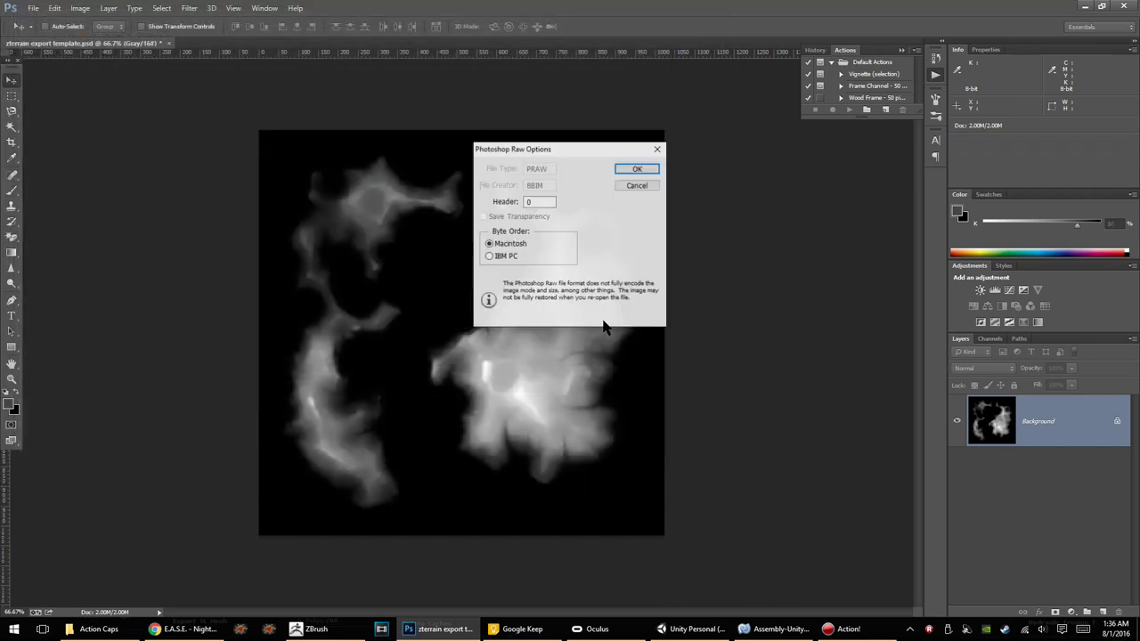
{"action": "left_click", "coordinate": [619, 173]}
Import zterrainquicky.raw from the Desktop's zterrain test folder onto the Unity terrain with Mac byte order.
{"action": "left_click", "coordinate": [704, 628]}
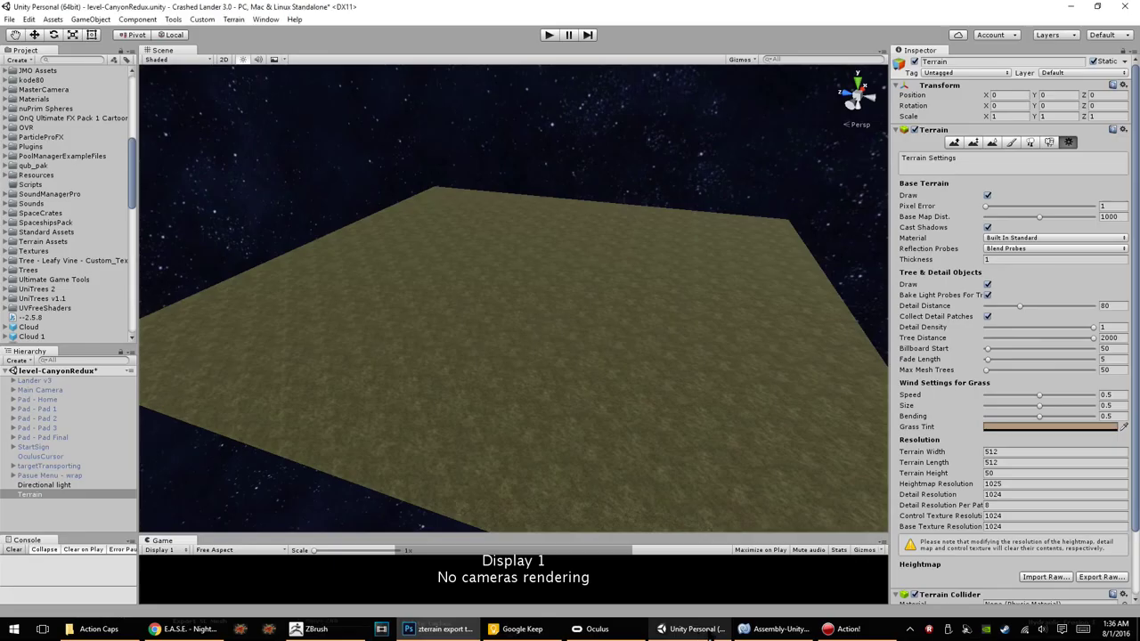
{"action": "left_click", "coordinate": [1044, 579]}
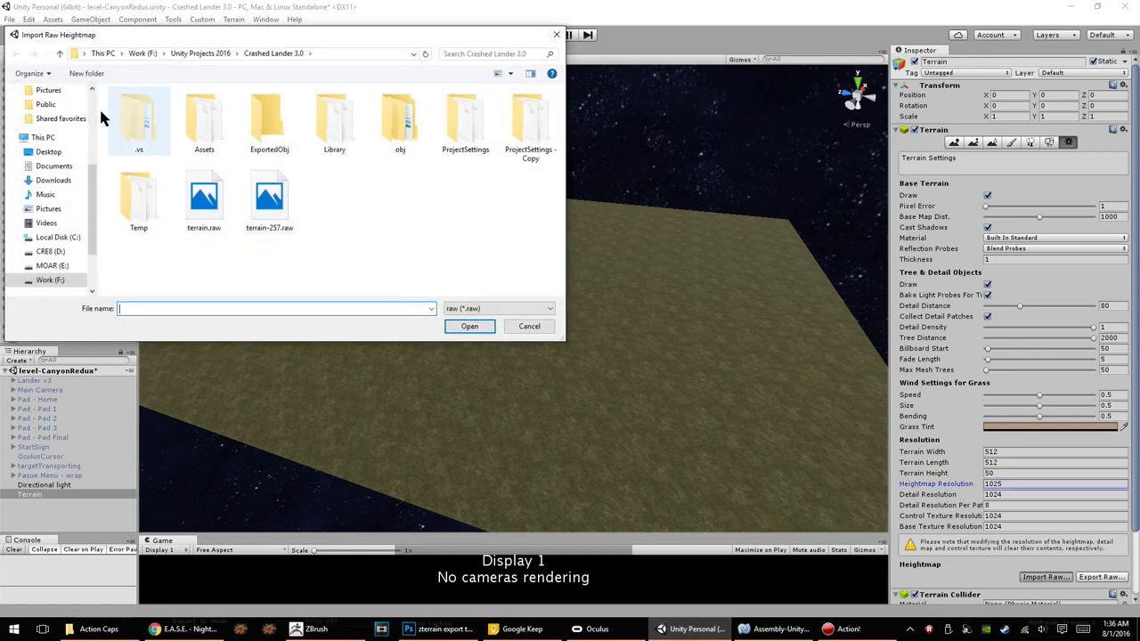
{"action": "scroll", "coordinate": [62, 161], "scroll_direction": "up", "scroll_amount": 4}
{"action": "left_click", "coordinate": [56, 123]}
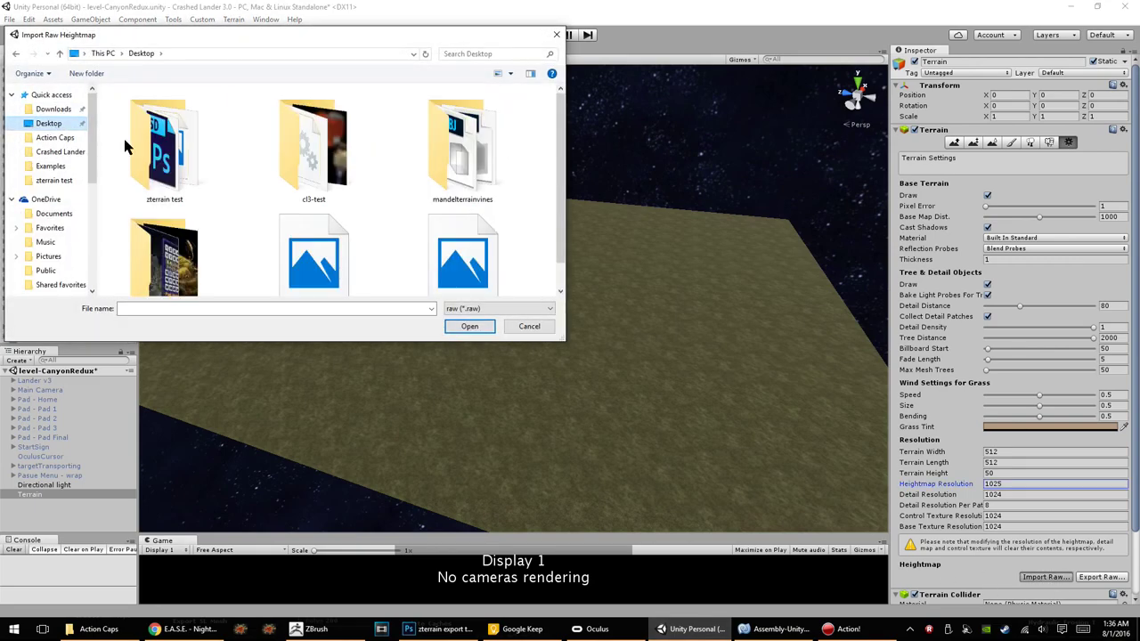
{"action": "left_click", "coordinate": [162, 147]}
{"action": "double_click", "coordinate": [166, 143]}
{"action": "left_click", "coordinate": [148, 139]}
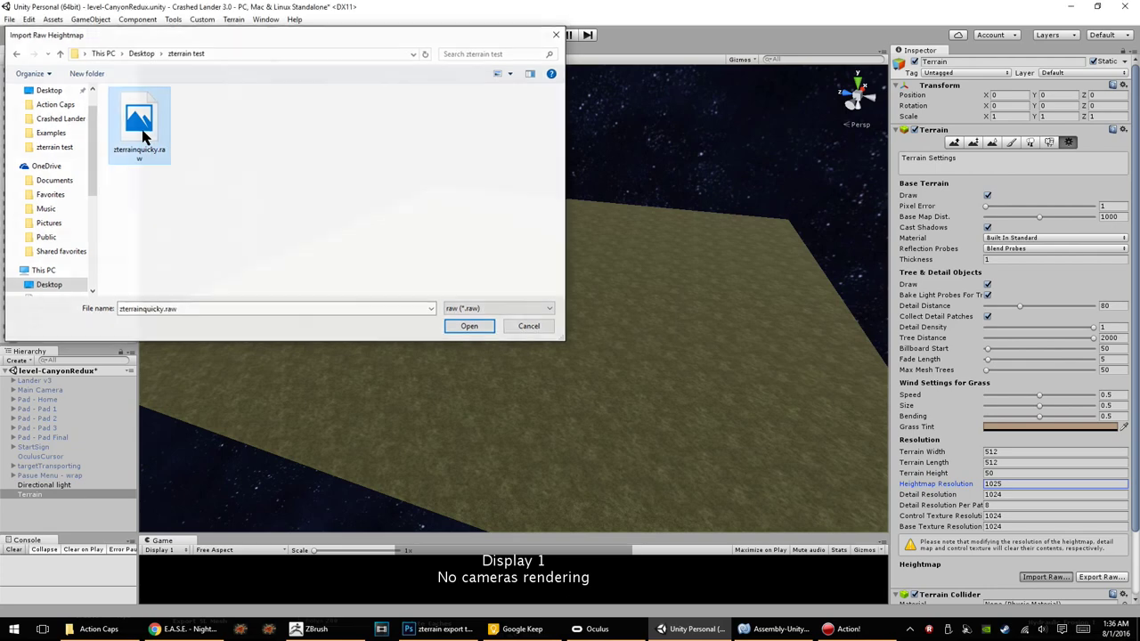
{"action": "double_click", "coordinate": [151, 139]}
{"action": "left_click", "coordinate": [127, 89]}
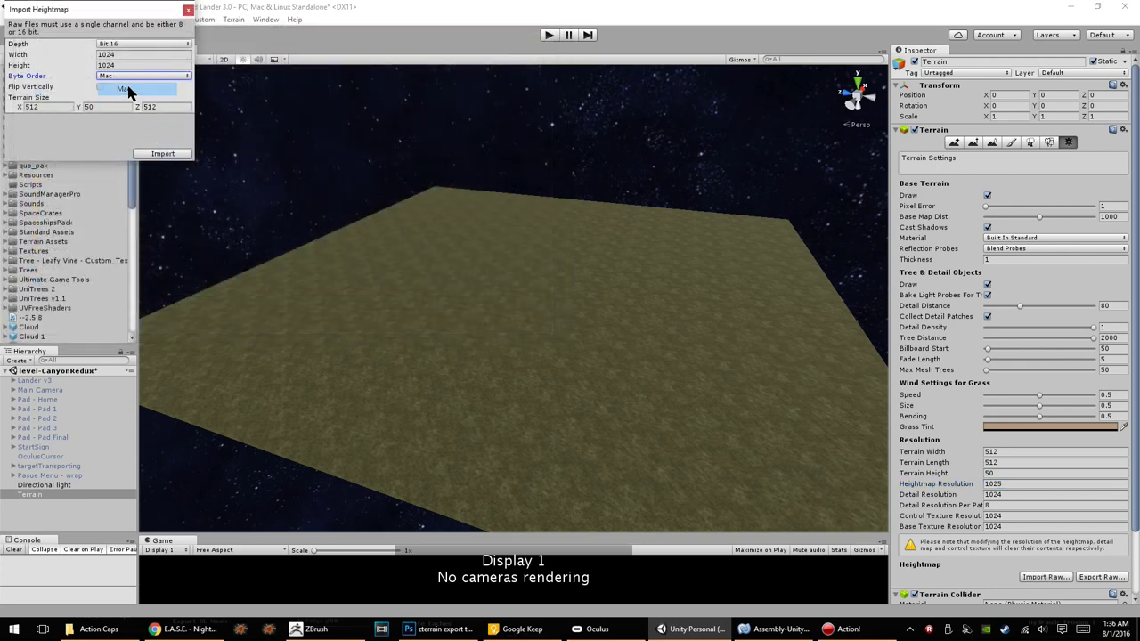
{"action": "left_click", "coordinate": [163, 154]}
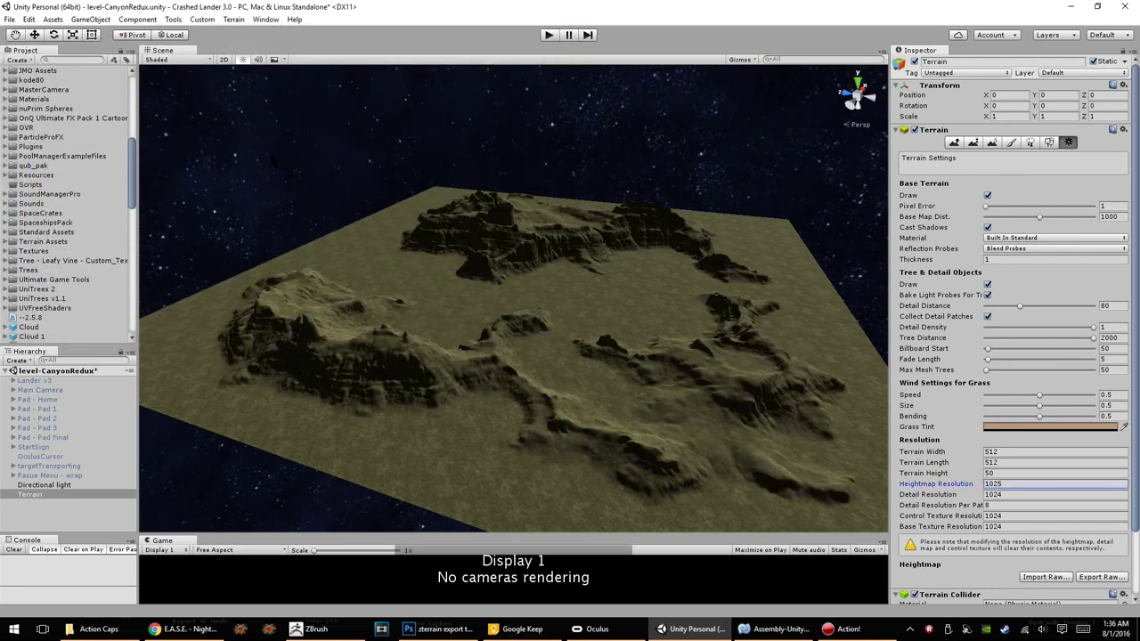
Inspect the imported ridges in a maximized, orbited Scene view, then select Raise / Lower Terrain.
{"action": "left_click", "coordinate": [545, 36]}
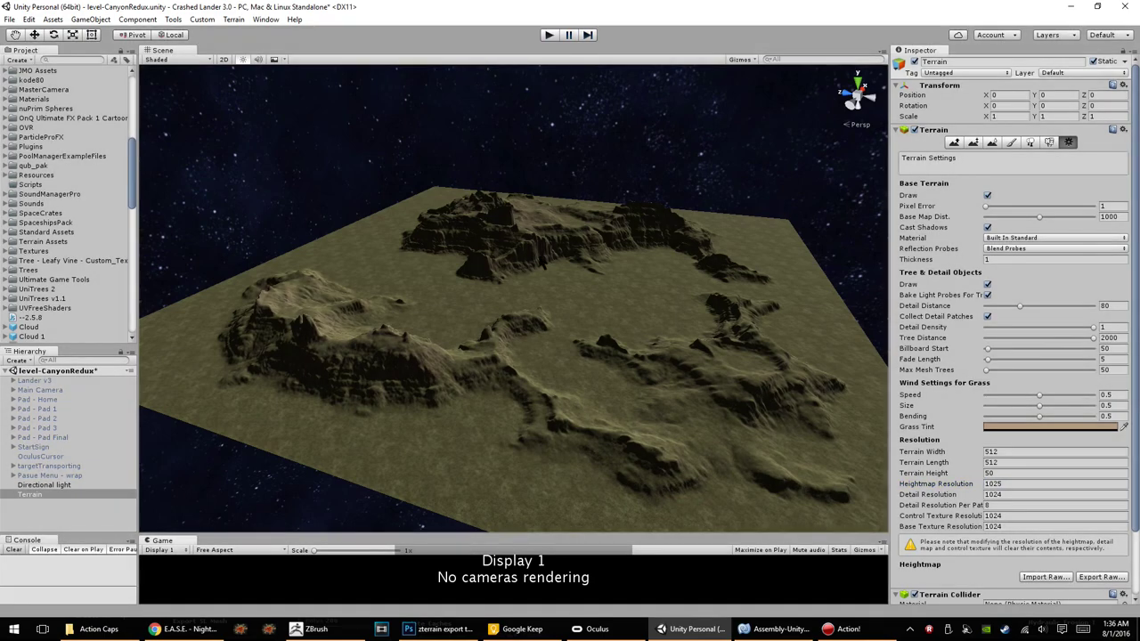
{"action": "key", "text": "shift+space"}
{"action": "left_click_drag", "start_coordinate": [378, 160], "coordinate": [363, 153], "text": "alt"}
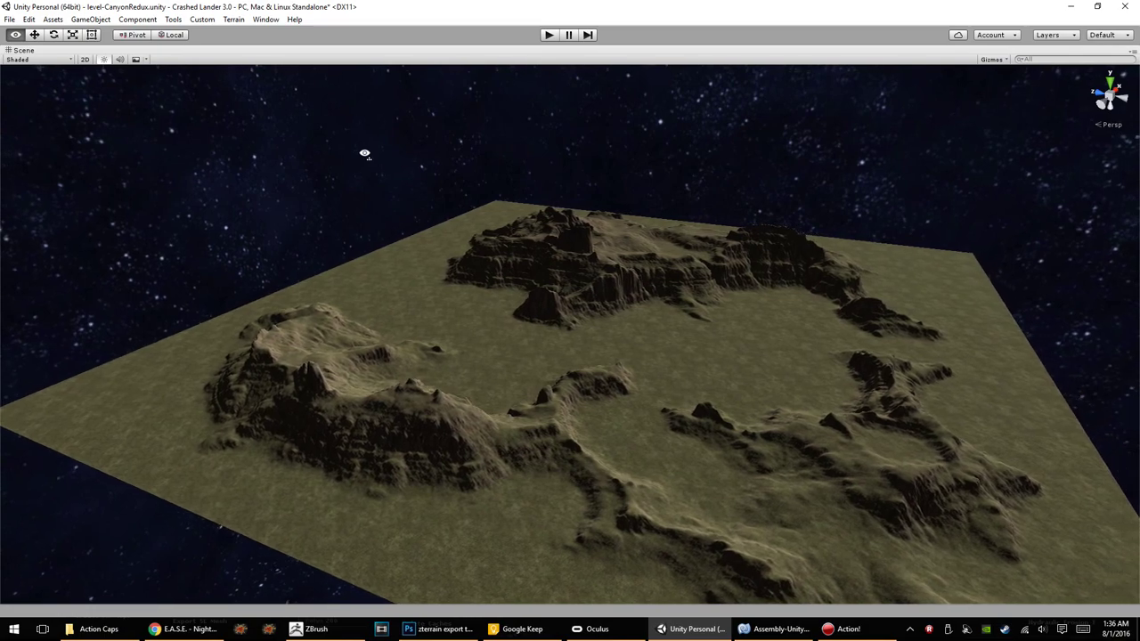
{"action": "mouse_move", "coordinate": [363, 153]}
{"action": "left_mouse_down", "text": "alt"}
{"action": "mouse_move", "coordinate": [341, 145]}
{"action": "mouse_move", "coordinate": [303, 166]}
{"action": "mouse_move", "coordinate": [389, 237]}
{"action": "mouse_move", "coordinate": [372, 214]}
{"action": "mouse_move", "coordinate": [415, 178]}
{"action": "mouse_move", "coordinate": [543, 181]}
{"action": "mouse_move", "coordinate": [454, 178]}
{"action": "mouse_move", "coordinate": [443, 211]}
{"action": "mouse_move", "coordinate": [434, 166]}
{"action": "left_mouse_up", "text": "alt"}
{"action": "key", "text": "shift+space"}
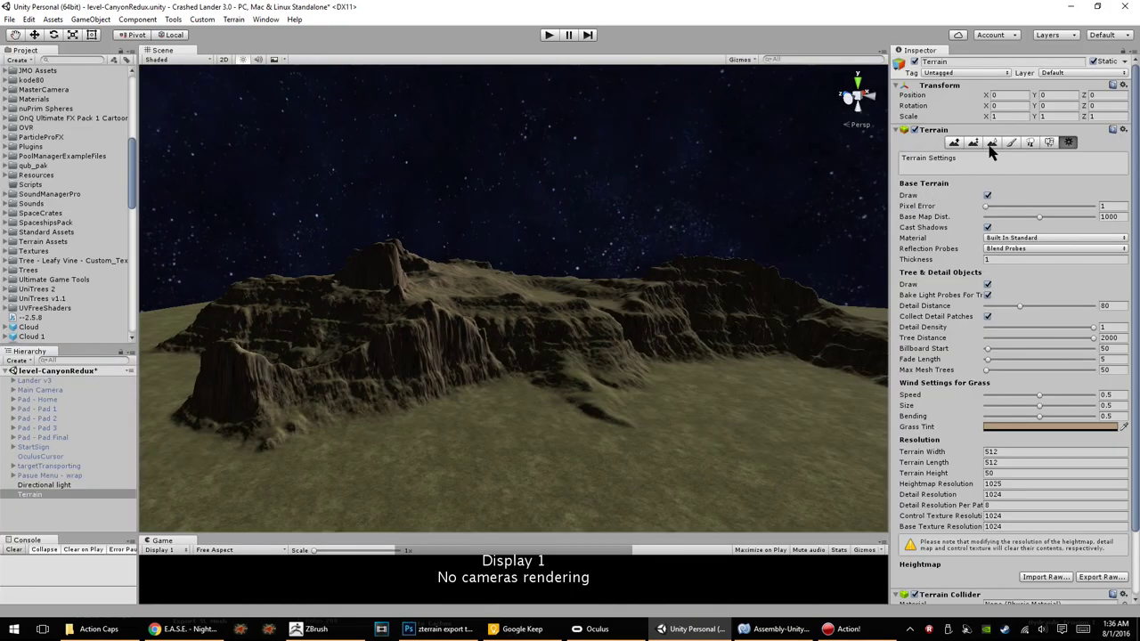
{"action": "left_click", "coordinate": [955, 143]}
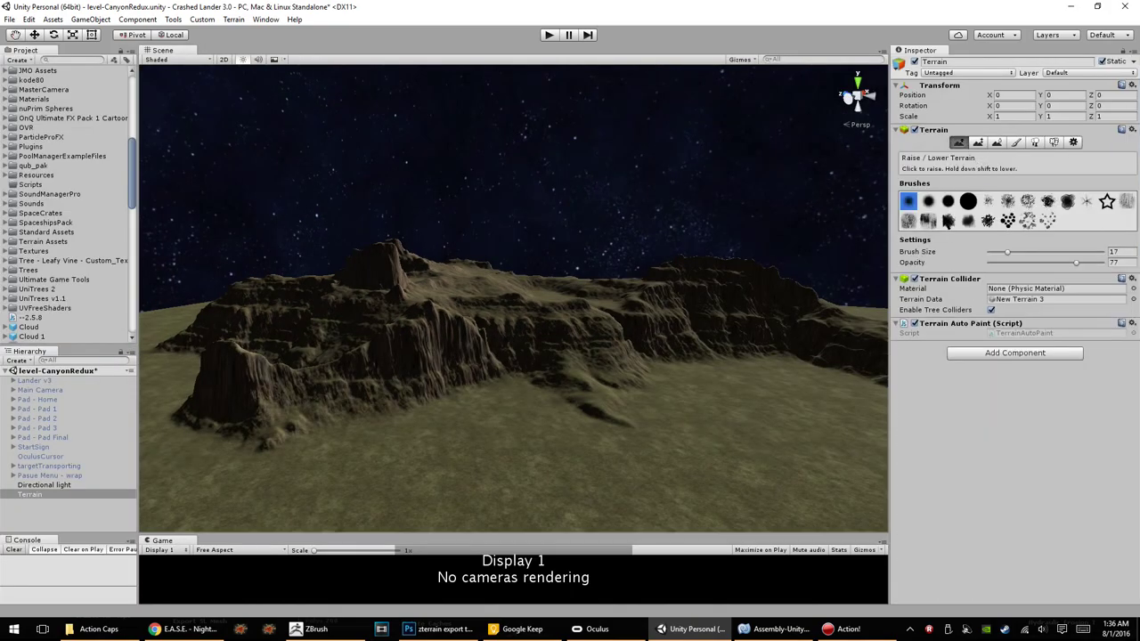